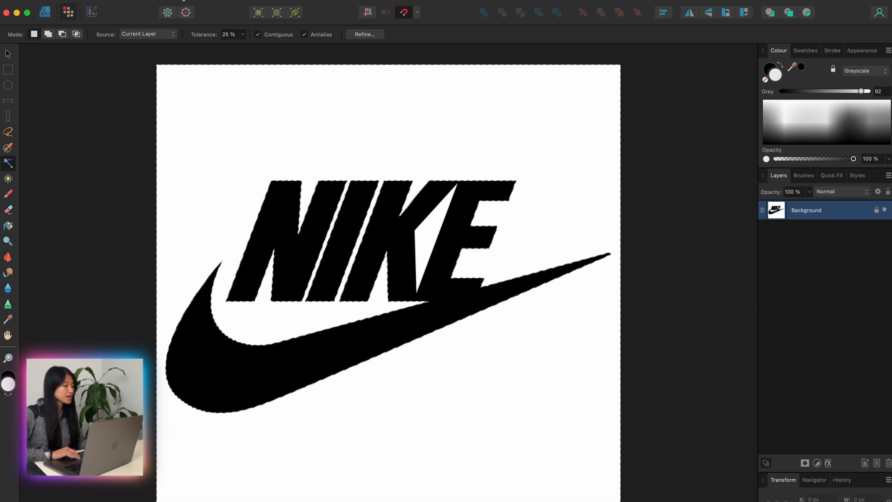
Step: Try to hide the Nike logo's white background by inverting the pixel selection and adding a mask to the Background layer
left_click(235, 1)
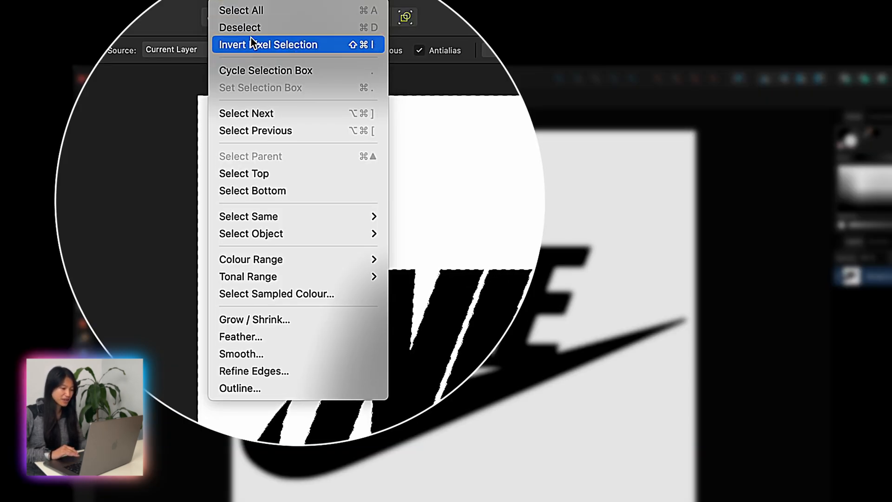
left_click(254, 45)
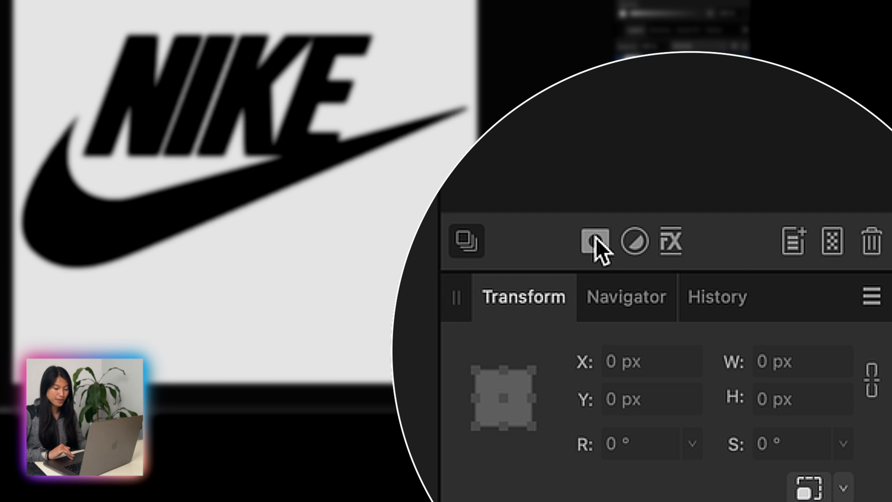
left_click(596, 238)
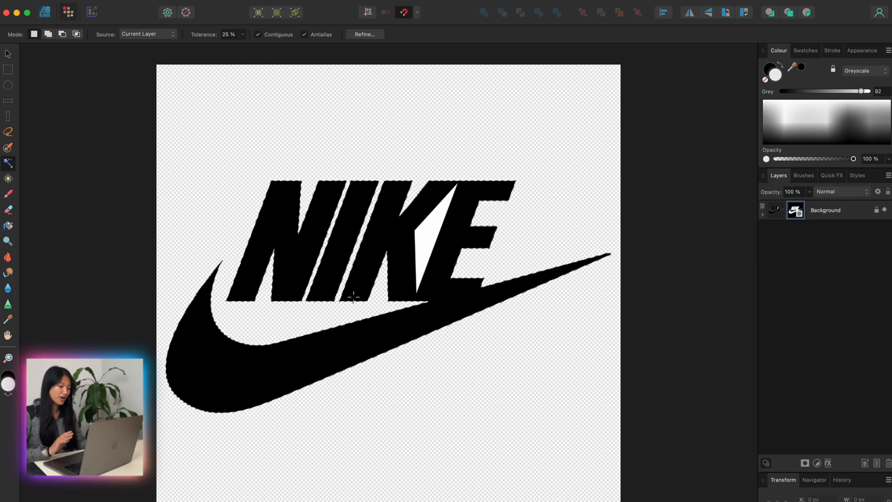
scroll(450, 235, "up", 5)
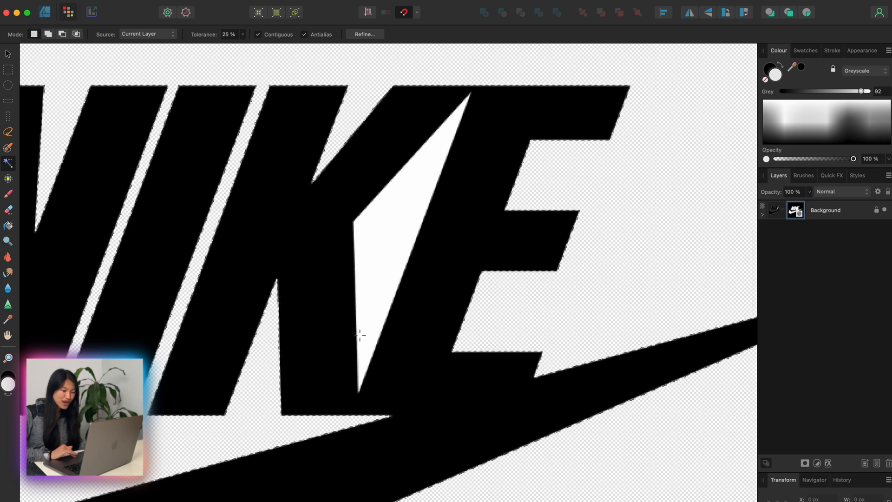
scroll(395, 397, "down", 3)
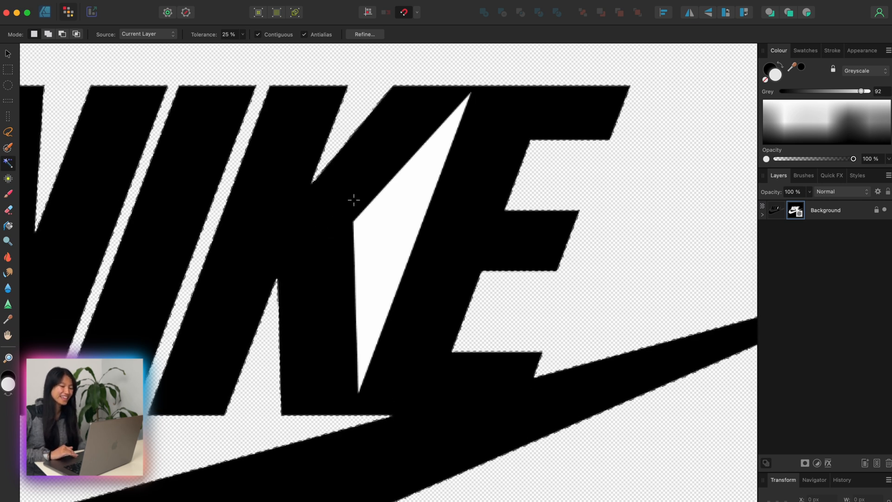
scroll(360, 351, "down", 2)
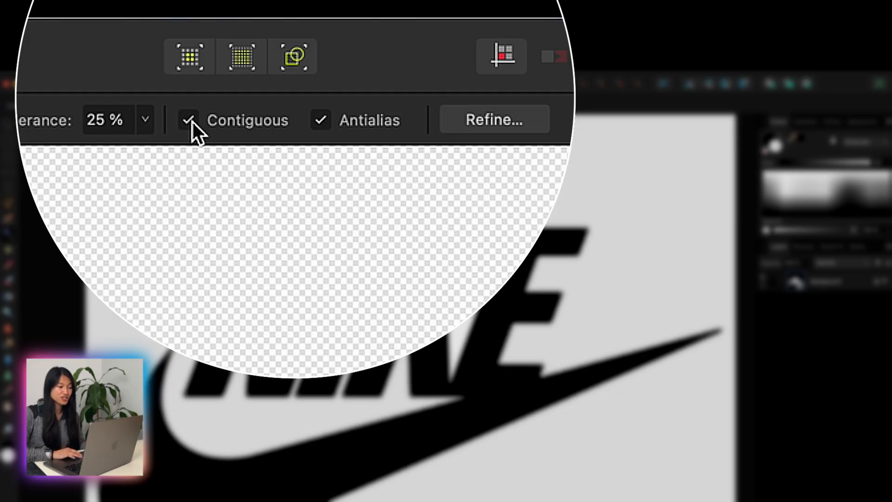
Step: Undo the mask and the inverted selection, and flood-select all white areas with Contiguous off at 19% tolerance
left_click(191, 122)
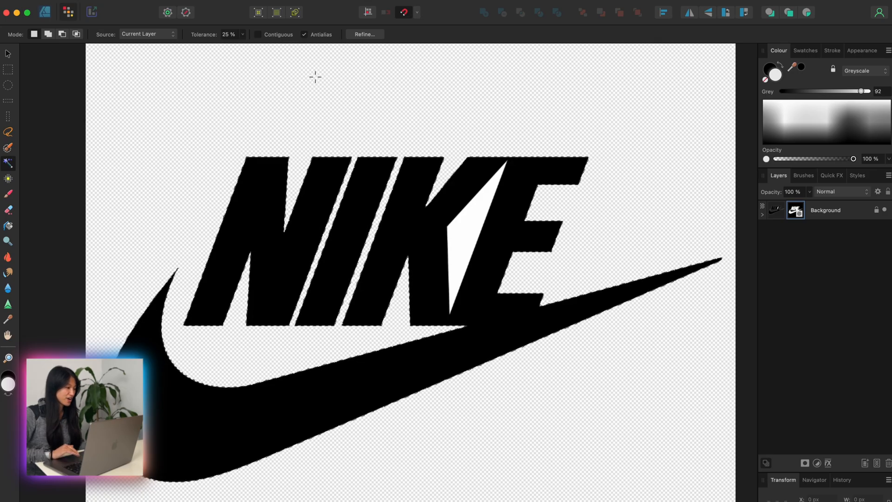
key("super+z")
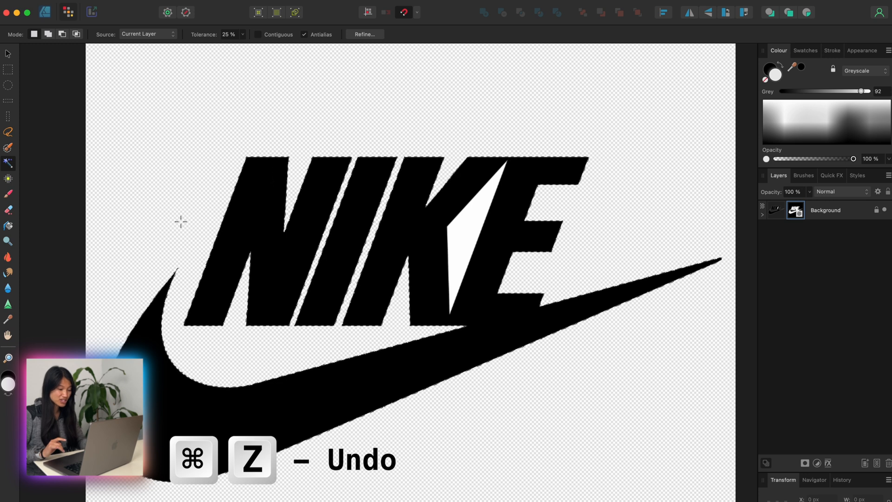
key("super+z")
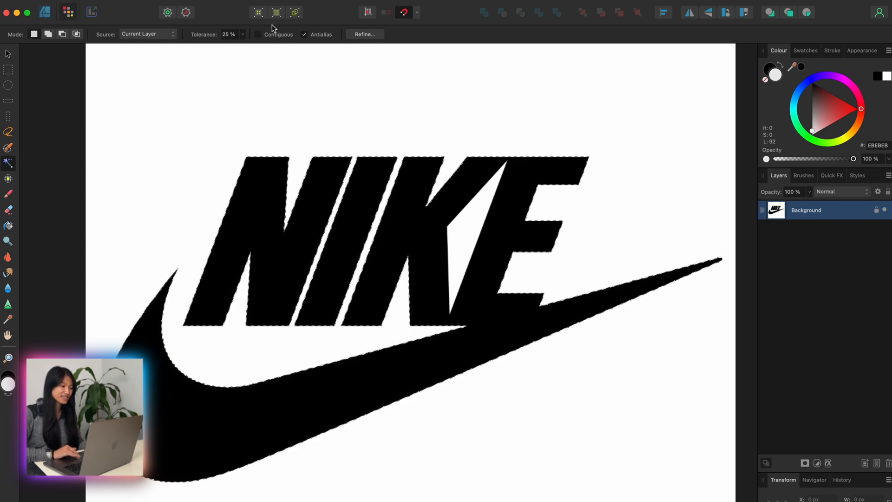
left_click_drag(224, 108, 161, 183)
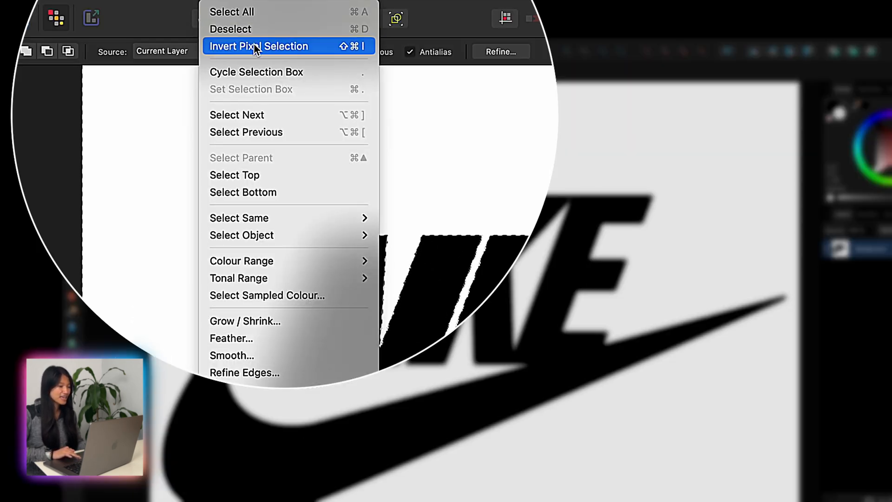
Step: Invert the pixel selection and mask the Nike Background layer with it
left_click(201, 32)
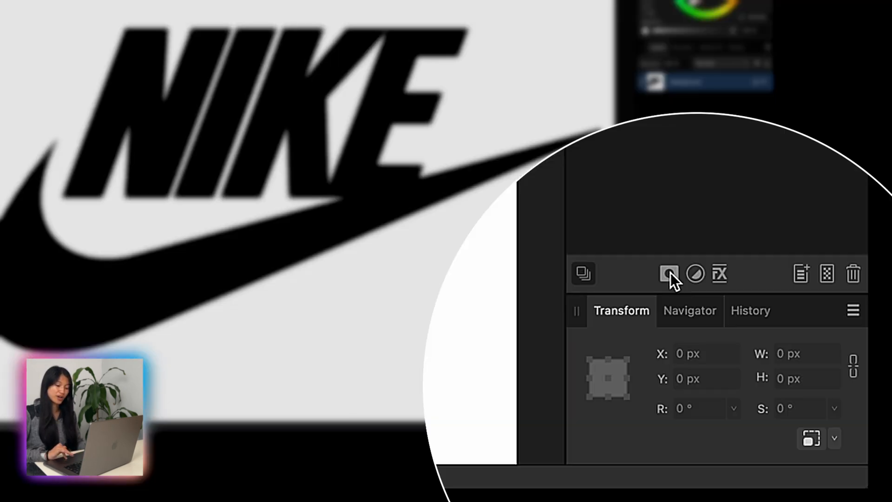
left_click(669, 274)
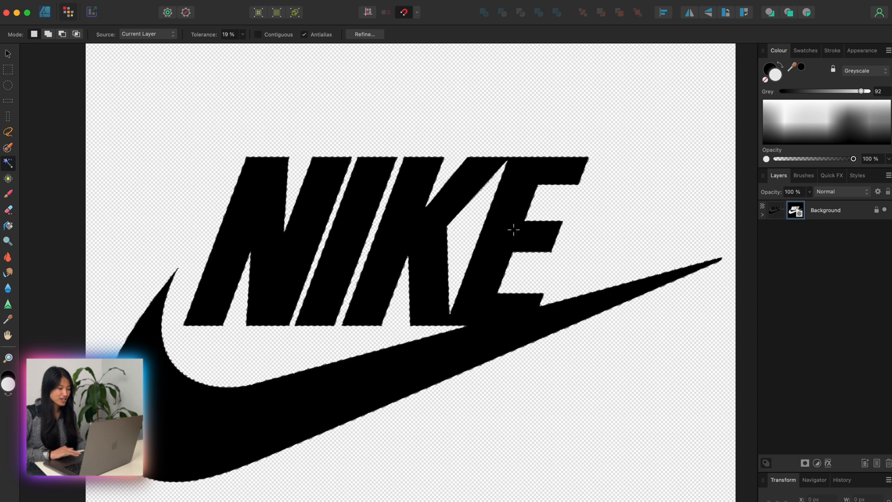
scroll(377, 274, "up", 3)
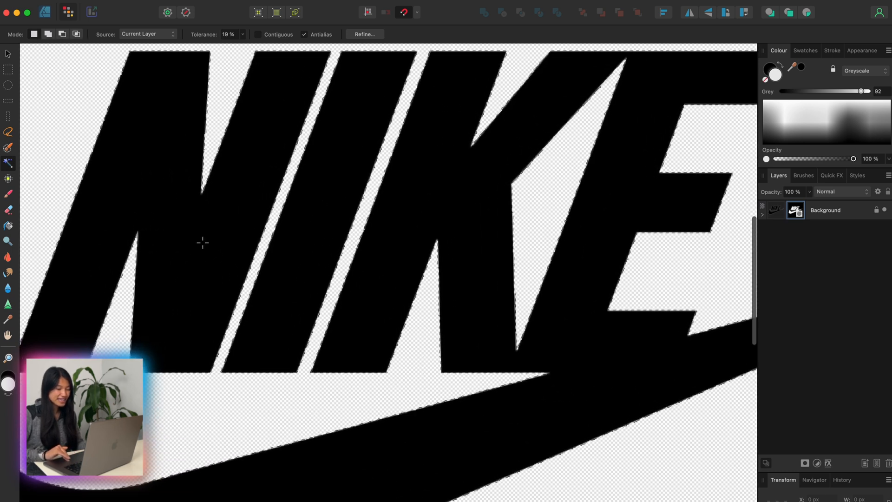
scroll(520, 197, "down", 5)
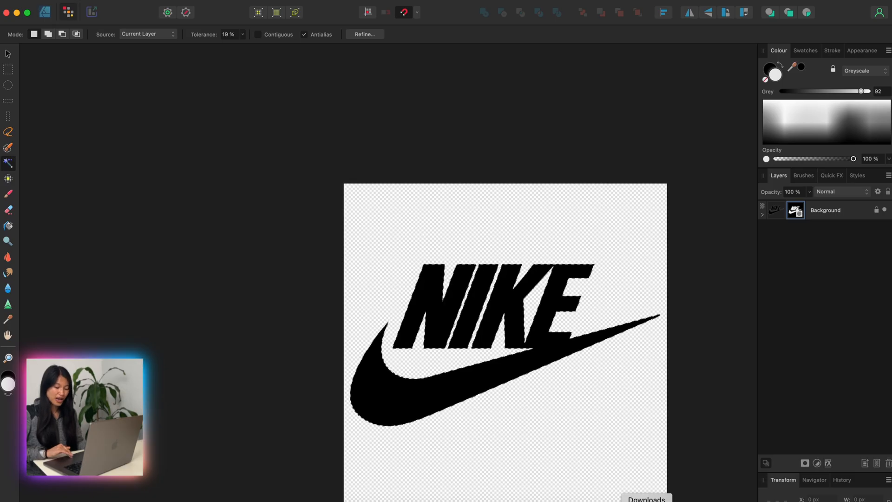
left_click(646, 496)
left_click_drag(646, 496, 727, 384)
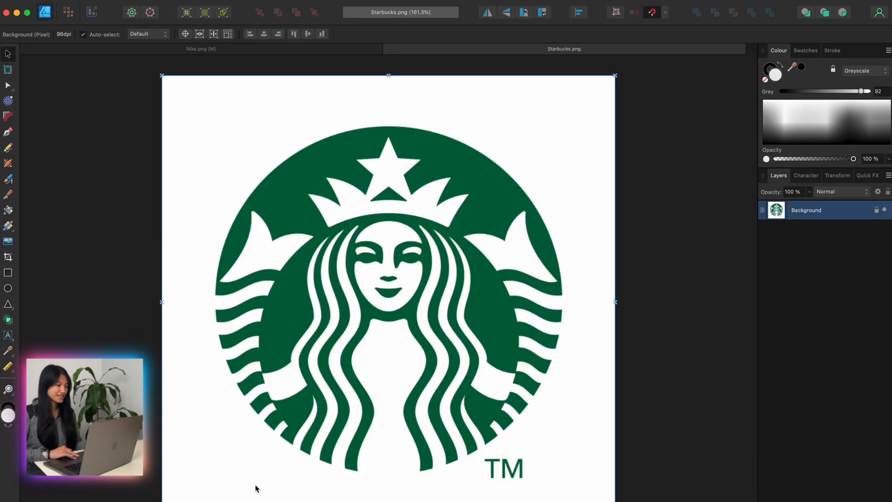
Step: In the Pixel Persona, flood-select the white background outside the Starbucks logo with Contiguous on at 17% tolerance
scroll(254, 477, "up", 3)
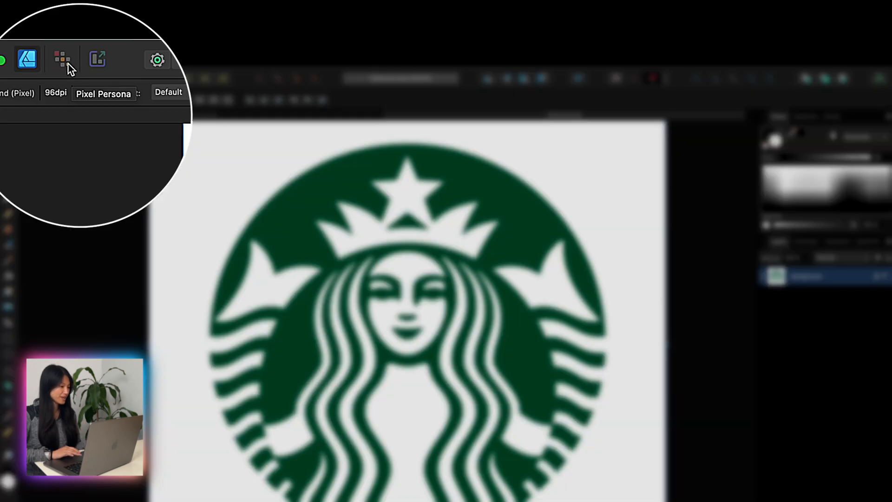
left_click(69, 13)
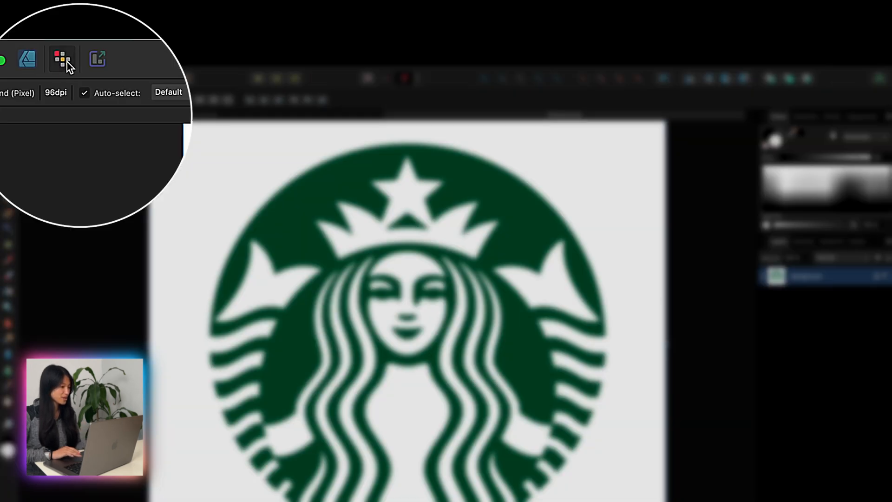
left_click(48, 94)
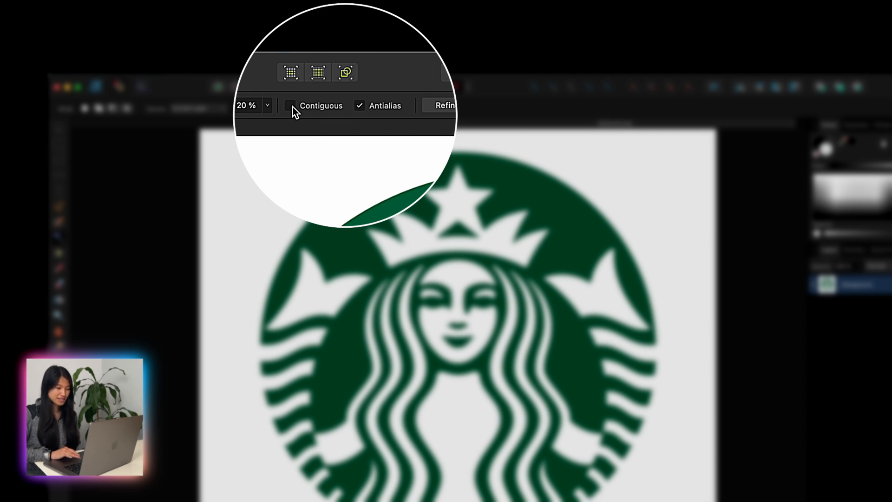
left_click(291, 106)
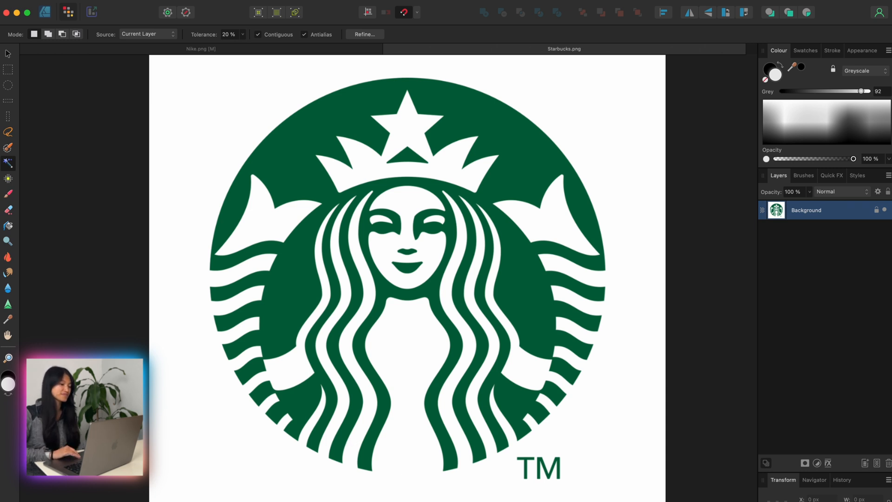
left_click_drag(171, 250, 199, 168)
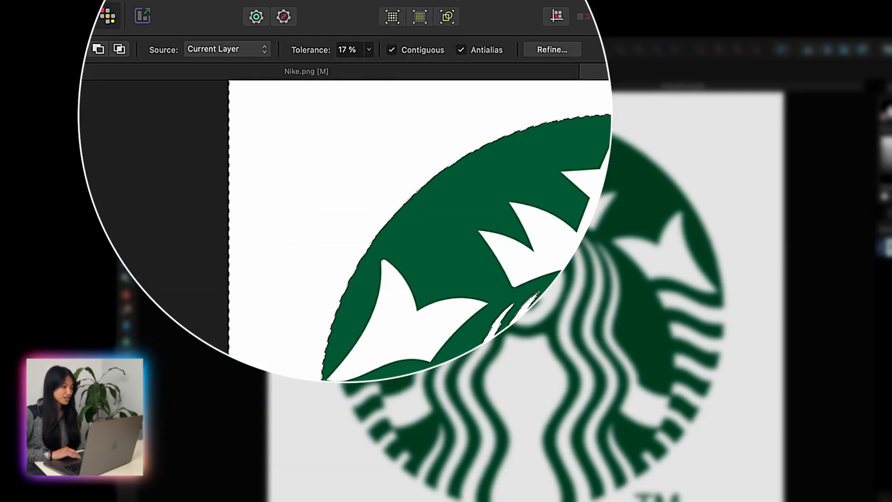
Step: Invert the pixel selection around the Starbucks logo and add it as a mask to the Background layer
left_click(176, 1)
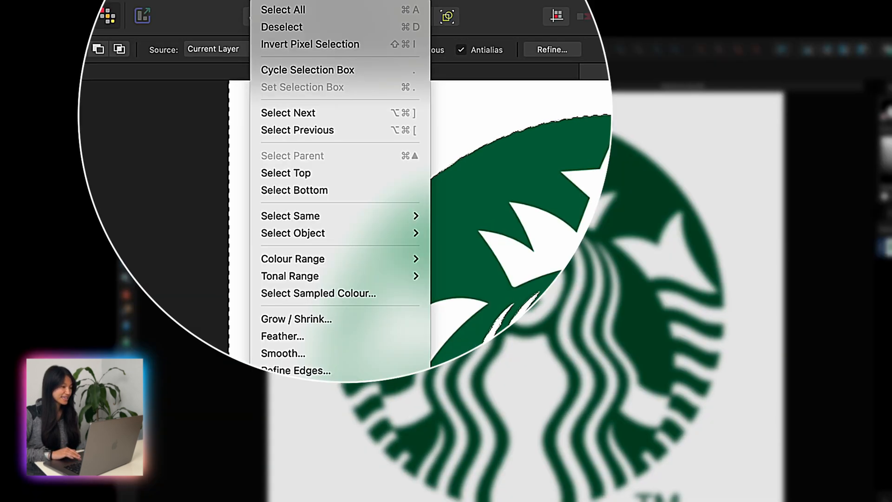
left_click(333, 45)
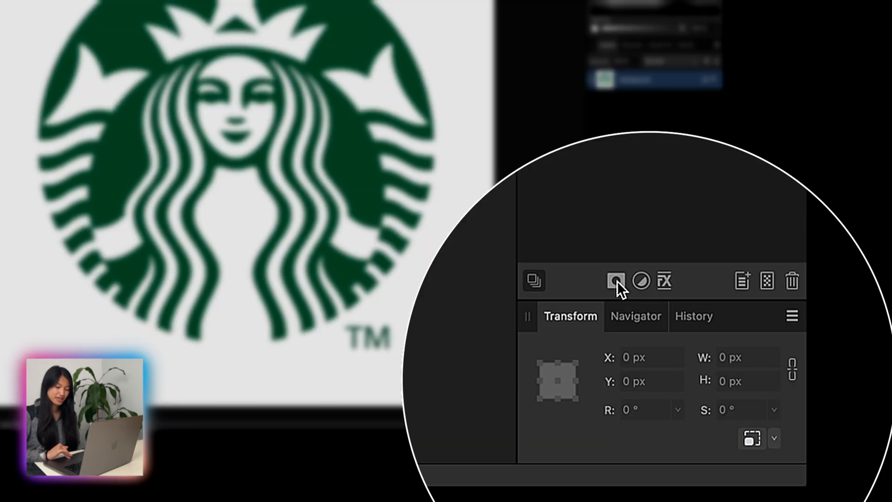
left_click(616, 280)
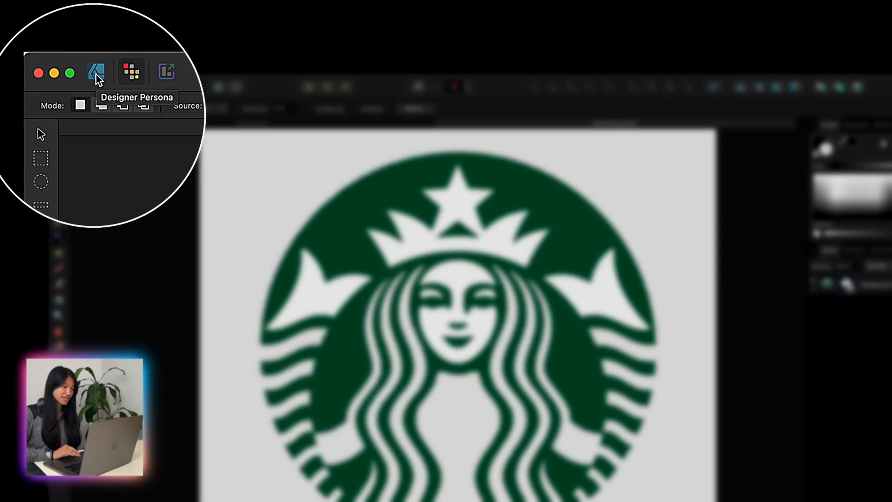
Step: In the Designer Persona, draw a perfect circle with the Ellipse Tool covering the round Starbucks logo
left_click(97, 75)
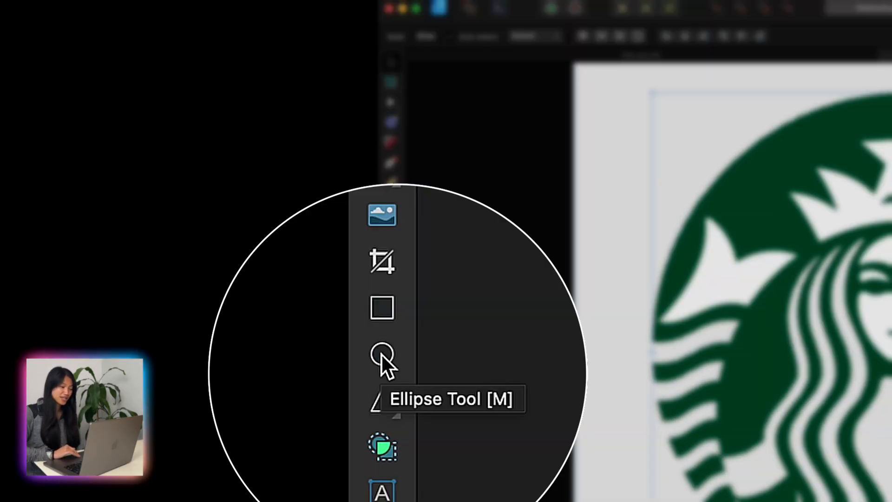
left_click(381, 354)
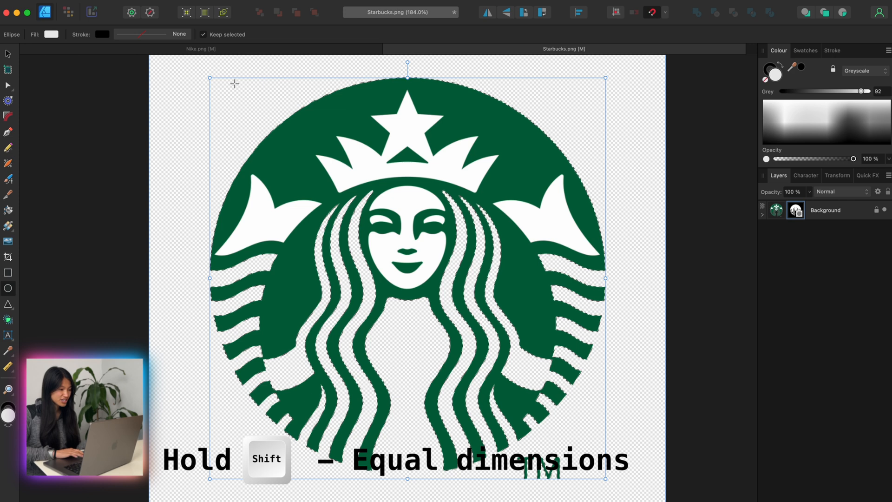
left_click_drag(222, 82, 614, 477)
Step: Move and proportionally resize the circle to match the Starbucks logo's round outline, centring it on the canvas
key("v")
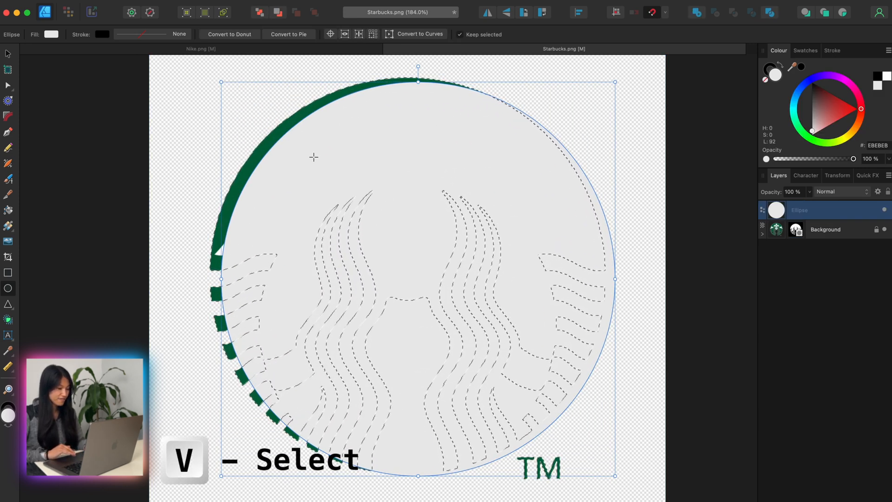
key("v")
left_click_drag(407, 164, 398, 160)
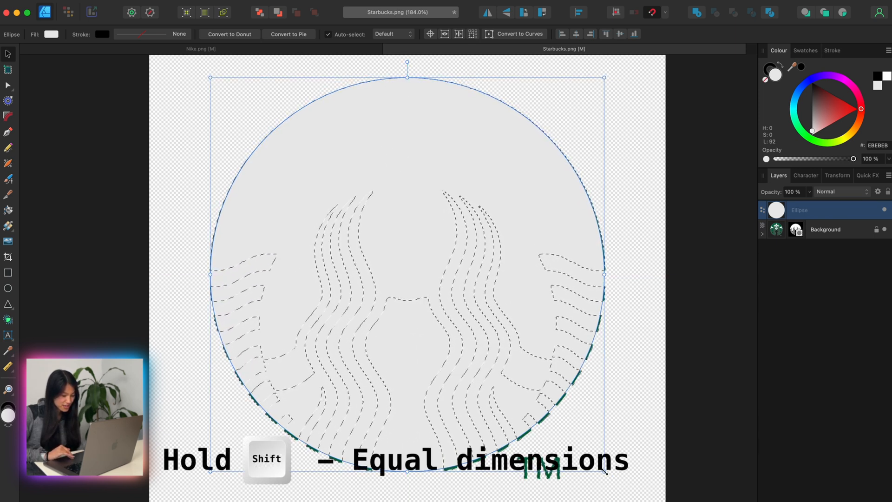
left_click_drag(604, 471, 606, 475)
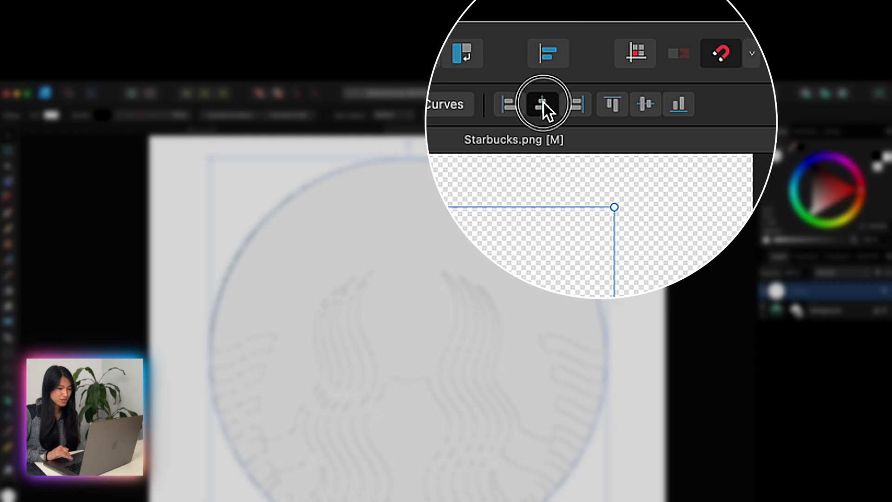
left_click(620, 34)
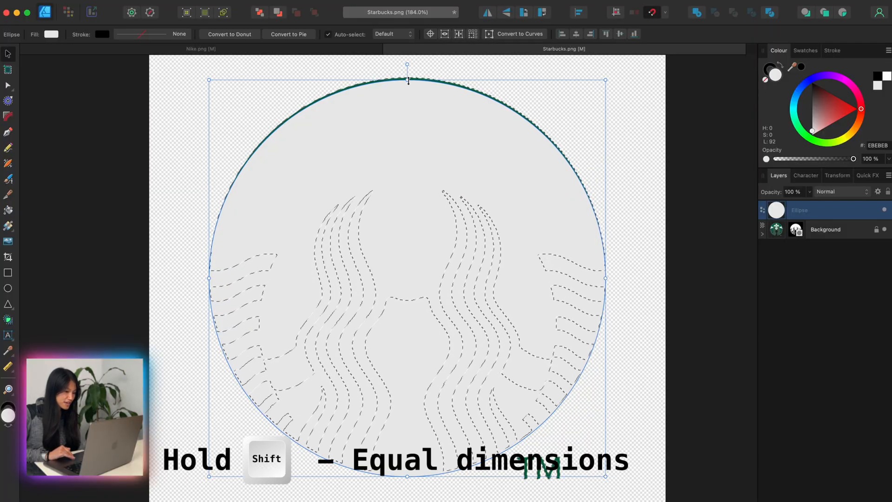
left_click_drag(409, 79, 409, 78)
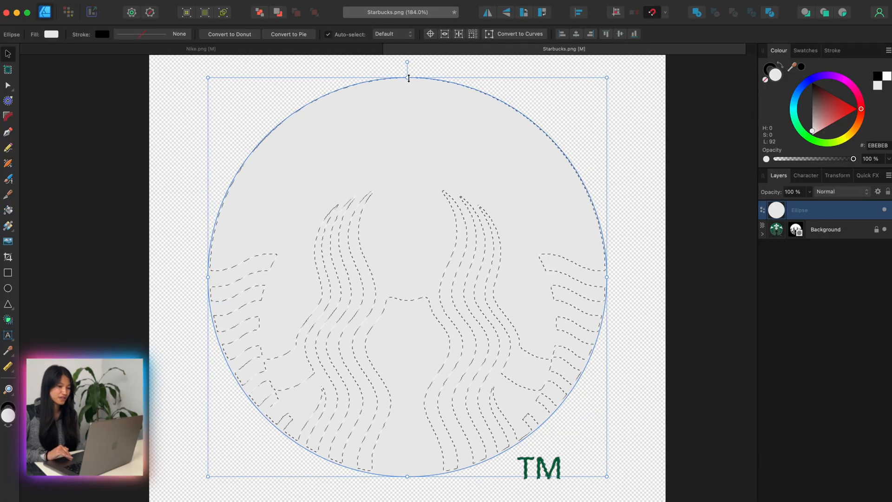
left_click(620, 35)
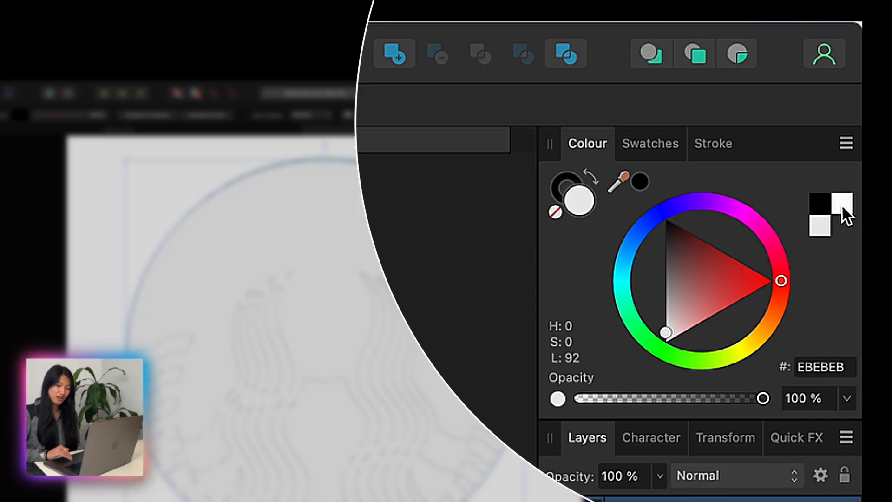
Step: Fill the circle with white (FFFFFF) and place it below the Background layer, shrunk slightly to fit the logo's outline
left_click(841, 203)
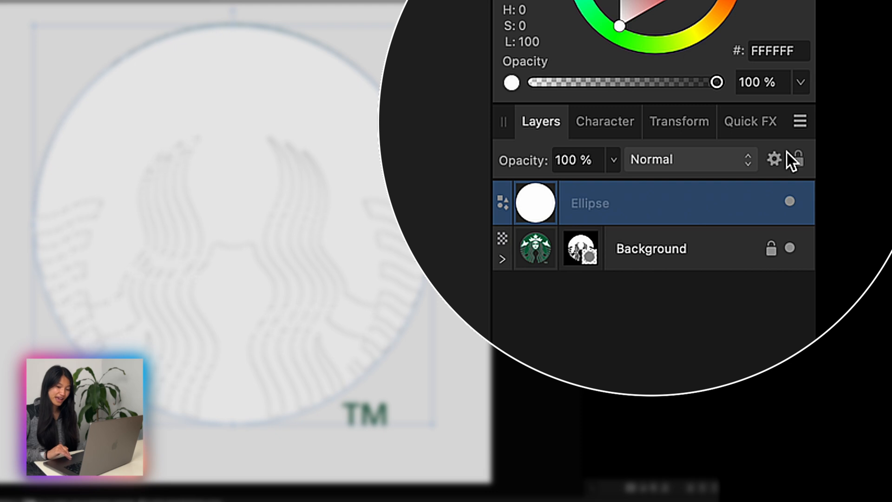
left_click_drag(676, 192, 621, 273)
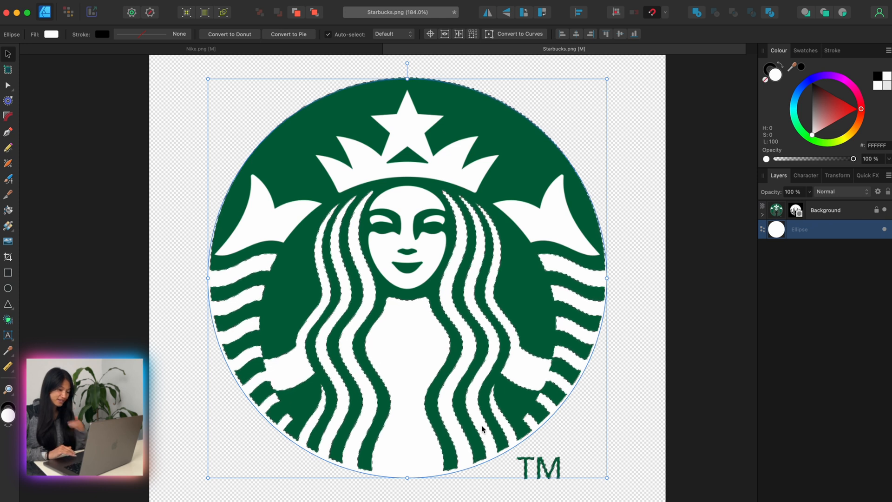
left_click_drag(406, 479, 406, 477)
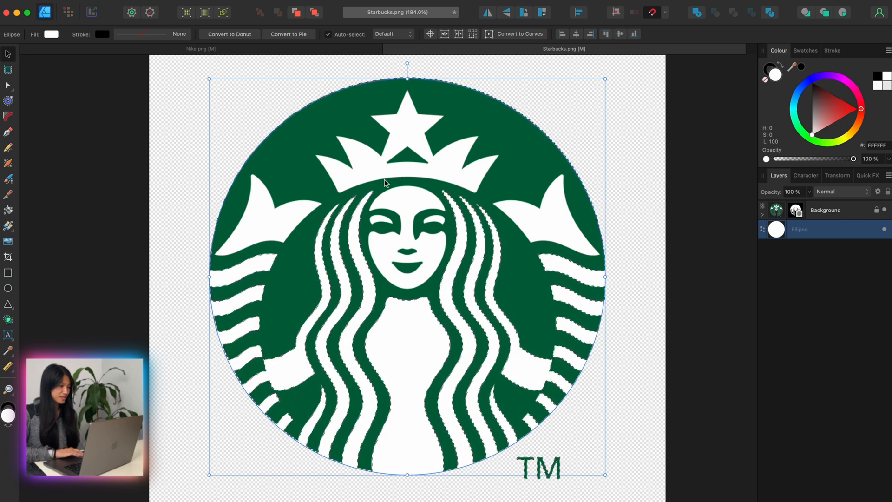
left_click(115, 203)
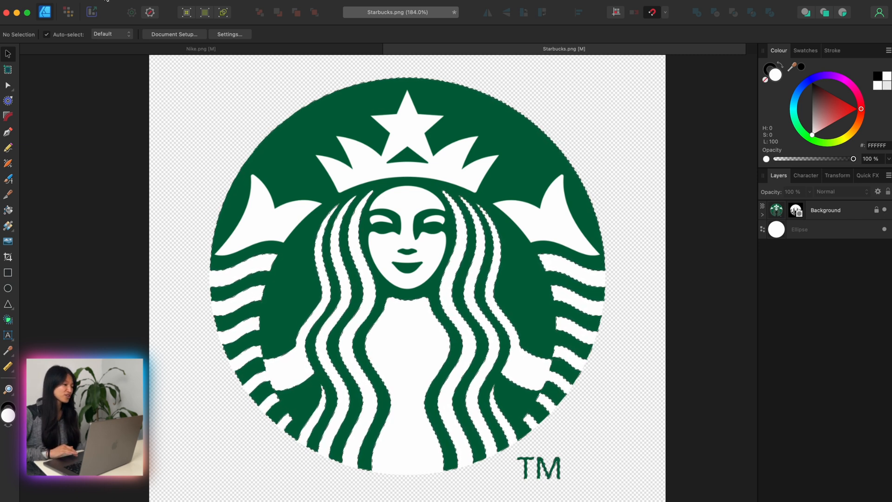
Step: Open the export settings for the Starbucks logo, preview it as JPEG, and set the format back to PNG
left_click(106, 1)
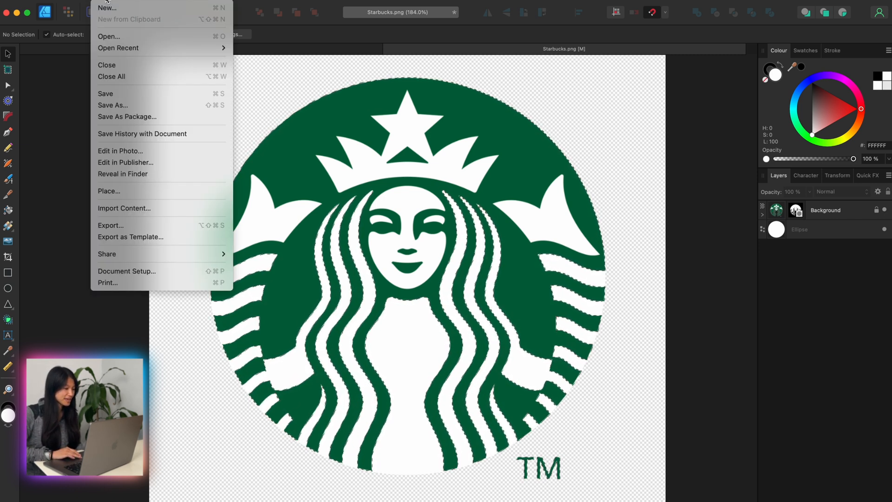
left_click(128, 226)
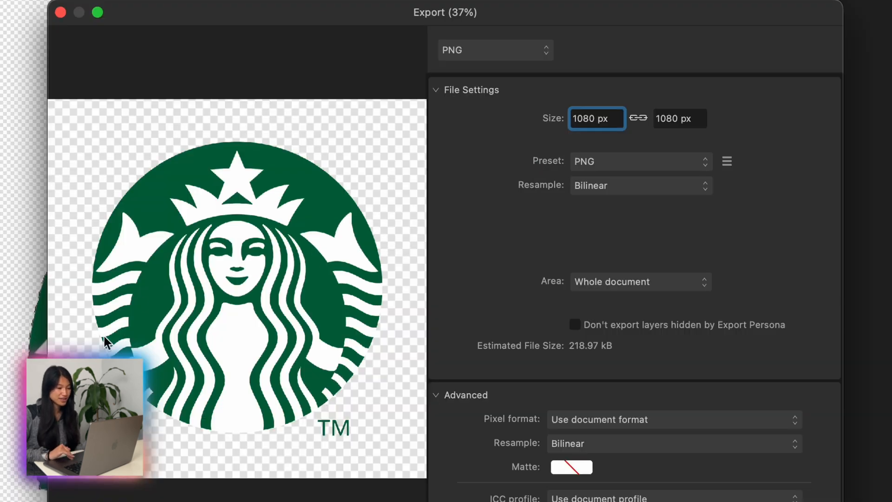
left_click(499, 53)
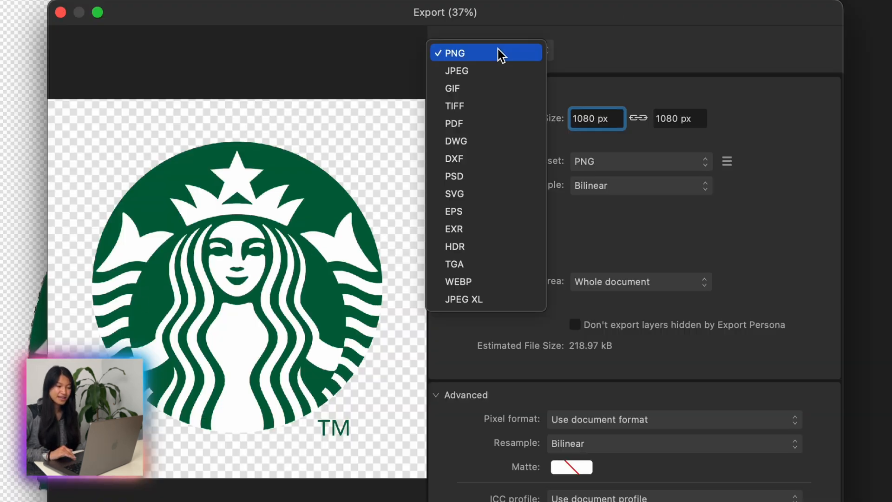
left_click(499, 74)
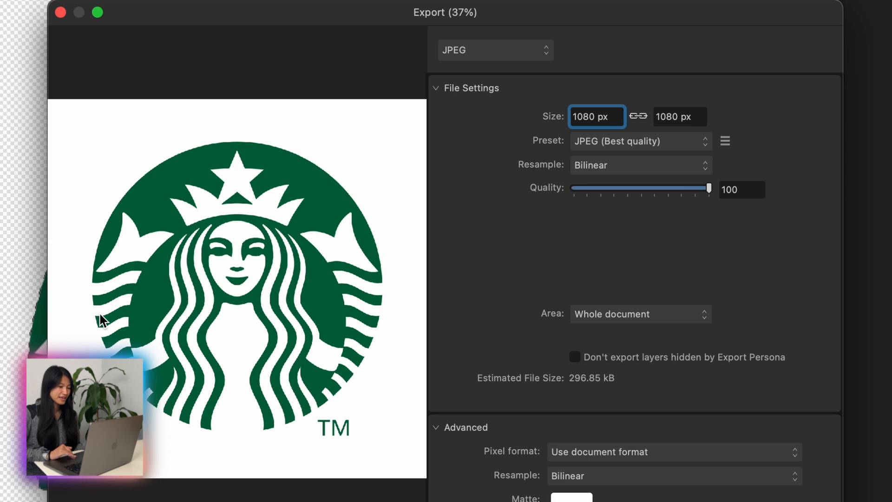
left_click(475, 56)
left_click(484, 35)
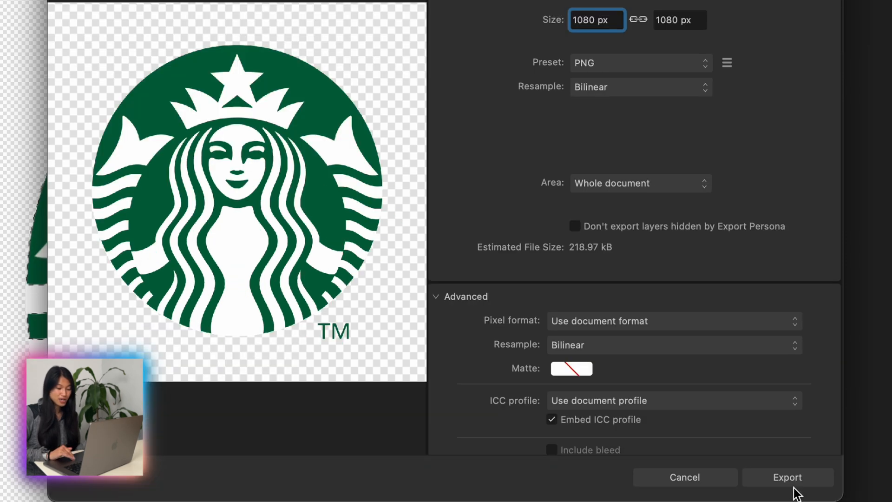
Step: Export the PNG to the Downloads folder under the file name "Starbucks logo transparent"
left_click(800, 480)
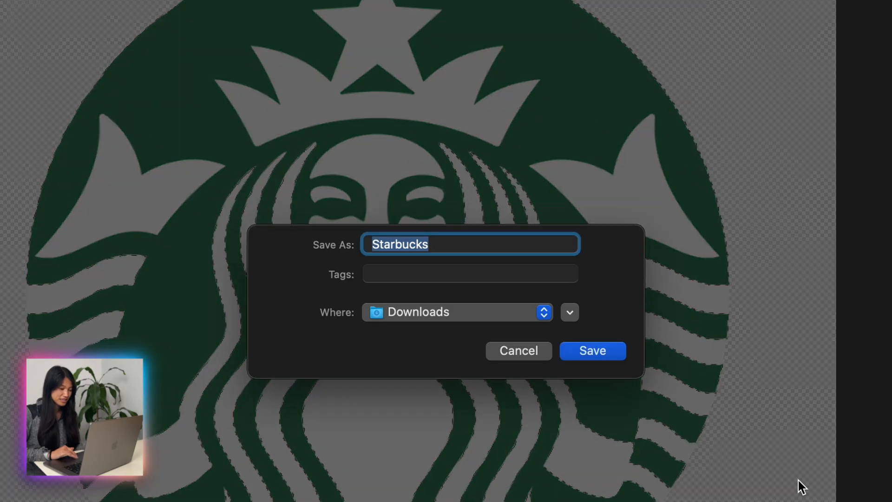
left_click(464, 251)
type("logo tra")
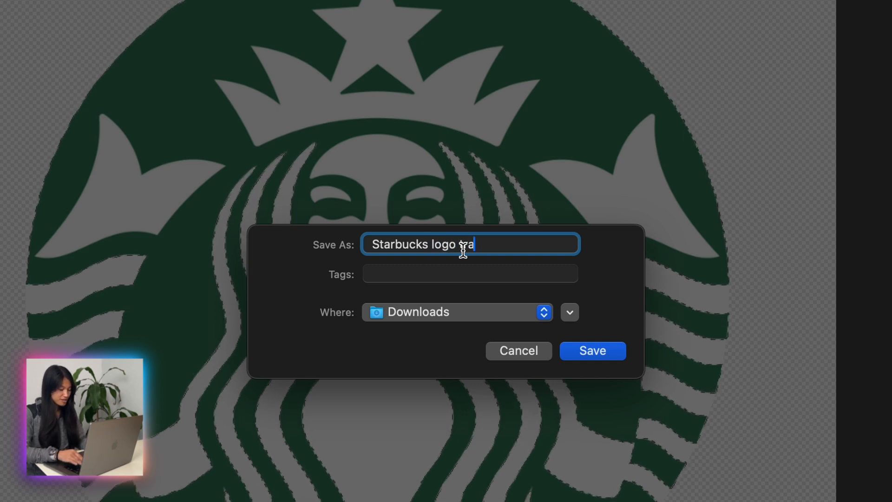
type("nsparent")
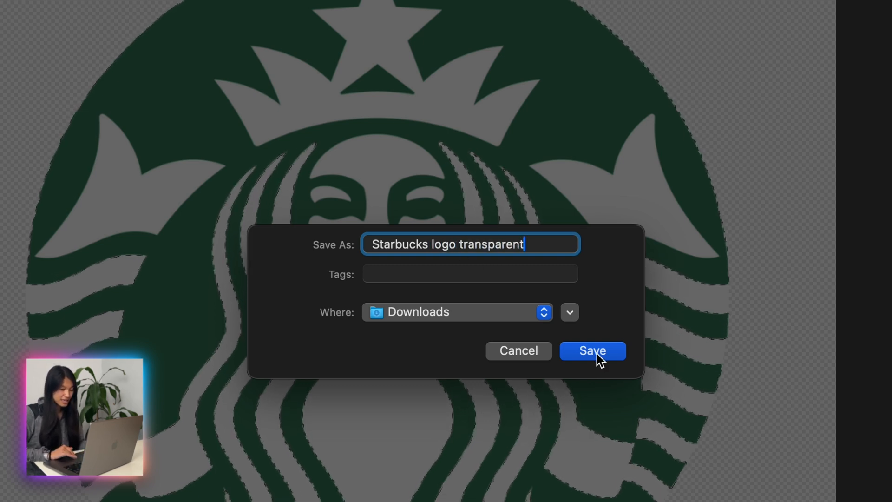